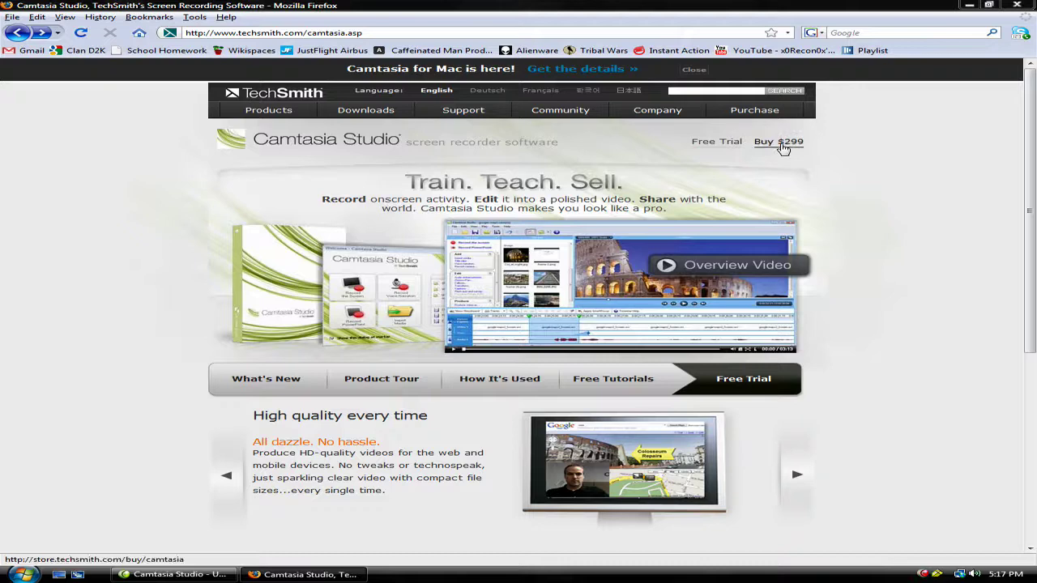
Step: Open the Download Camtasia Studio Trial page (40.88 MB file) on techsmith.com
left_click(762, 388)
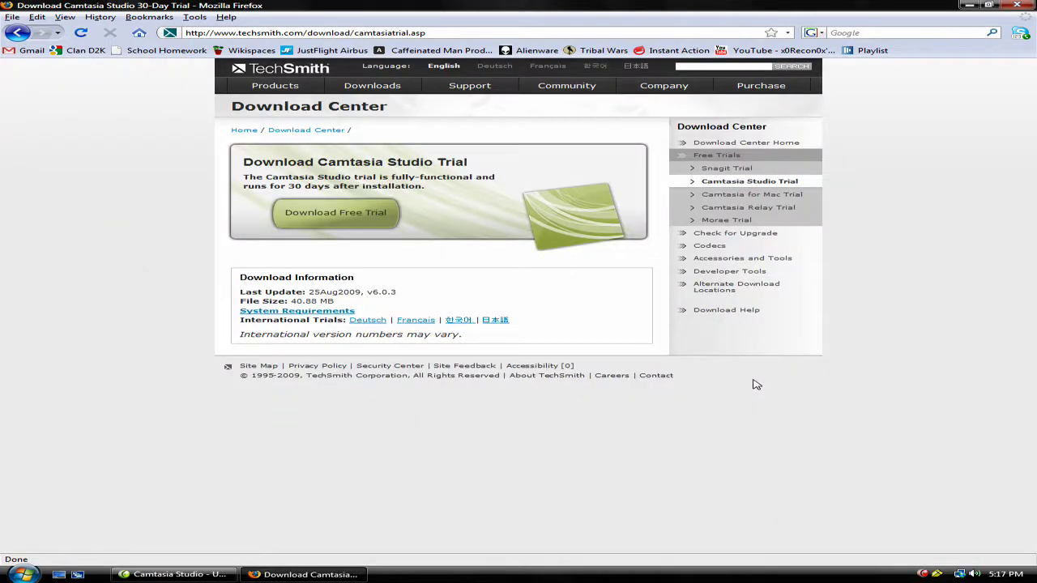
Step: Minimize Firefox and launch Camtasia Studio 4 from its desktop shortcut
left_click(972, 4)
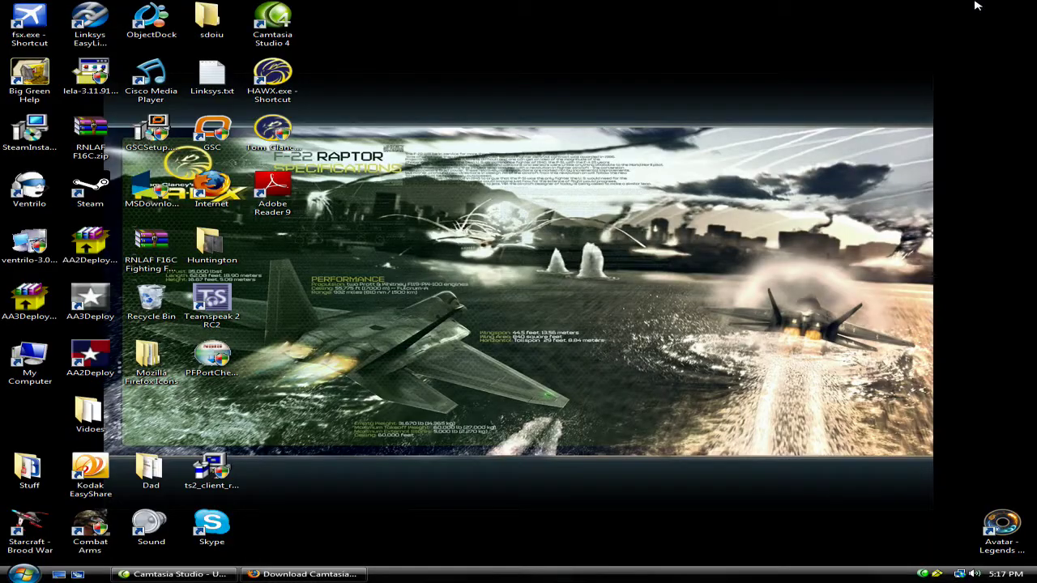
left_click(283, 18)
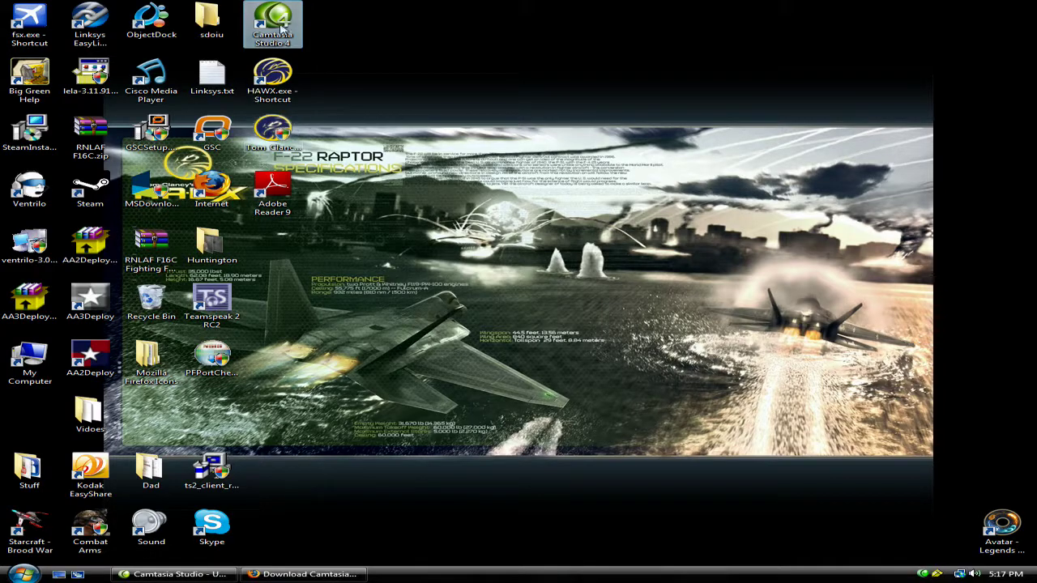
Step: Bring Camtasia Studio forward, start Batch production, and add HD Test.avi to the file list
left_click(166, 575)
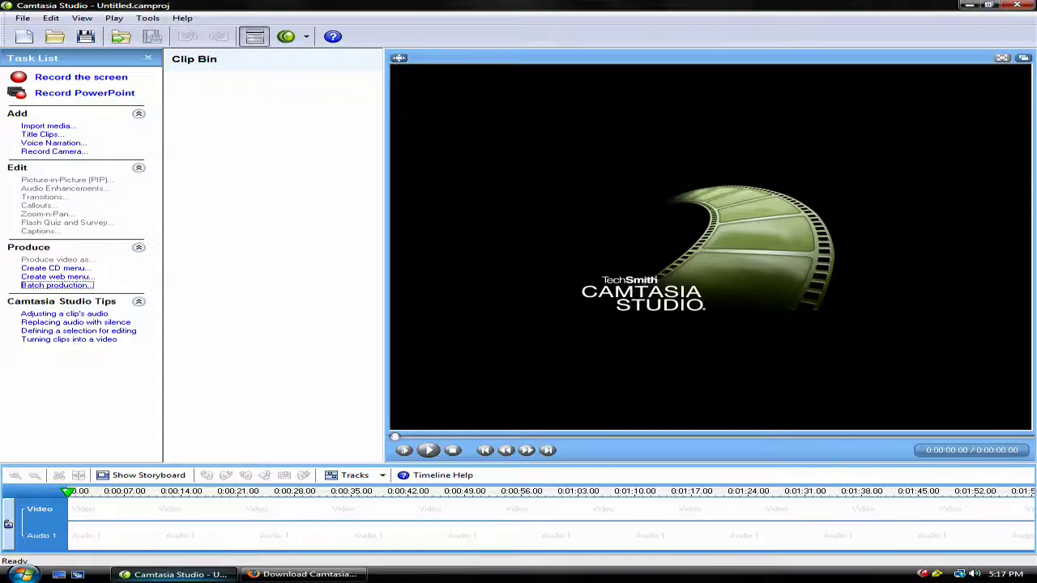
left_click(51, 287)
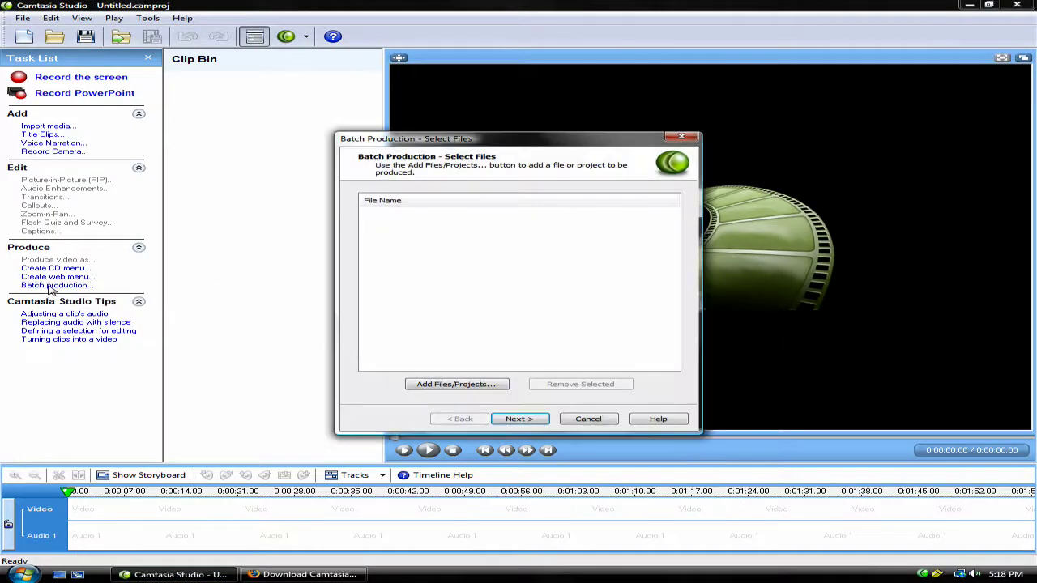
left_click(435, 385)
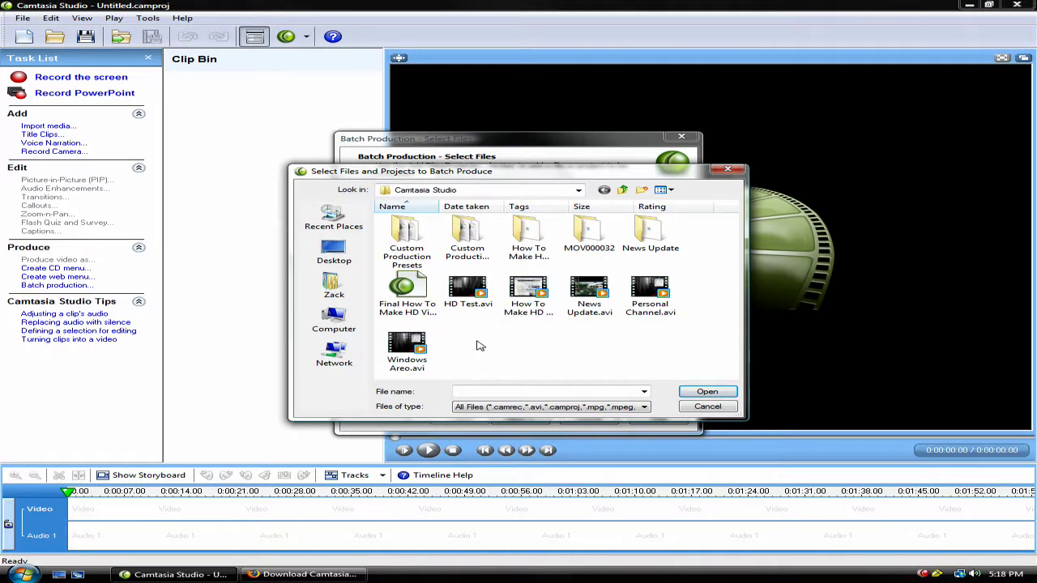
left_click(480, 293)
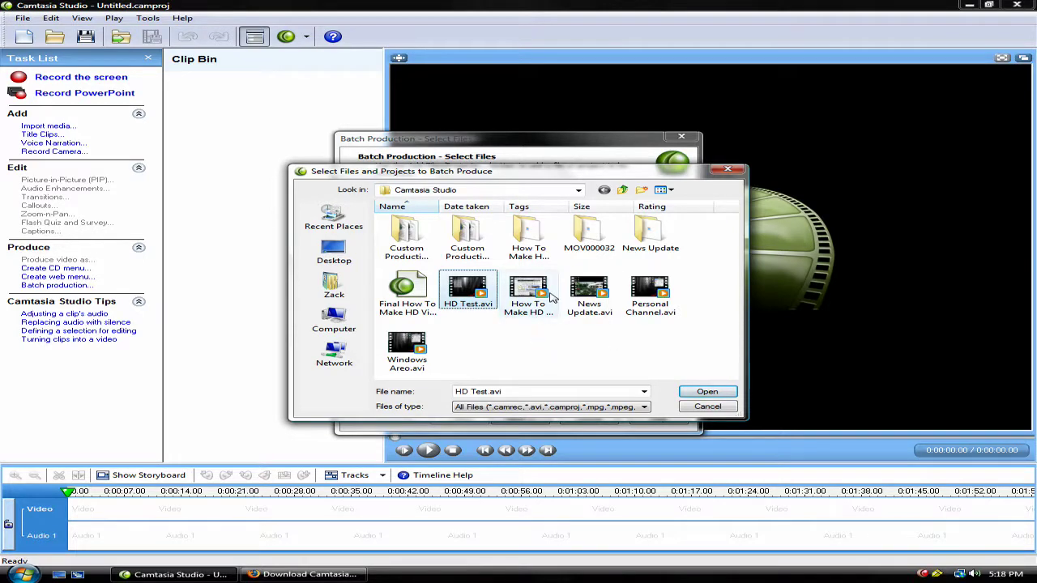
left_click(707, 392)
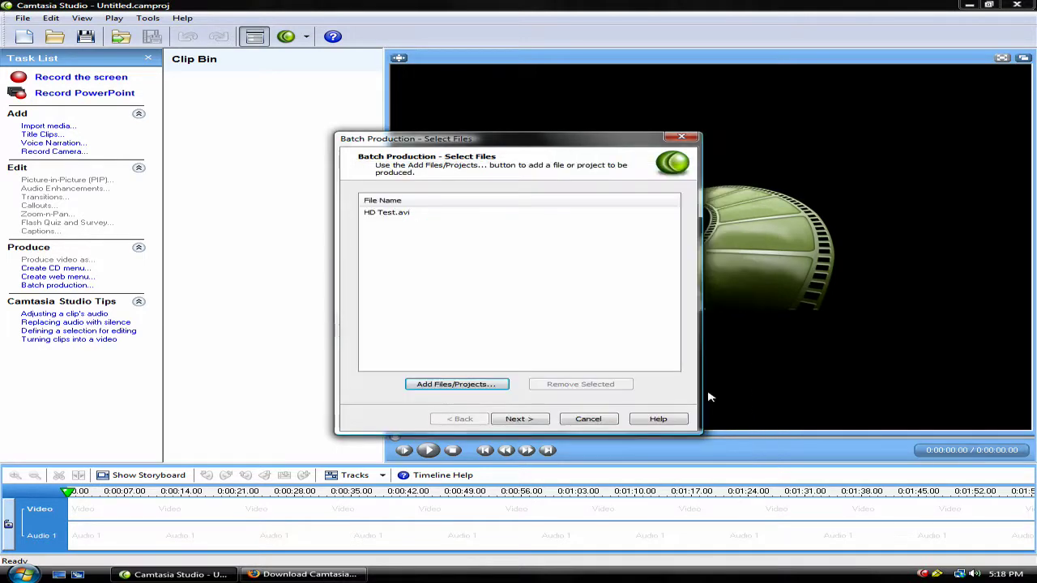
Step: Create a new production preset named 'Youtube HD' that outputs a QuickTime (MOV) movie file
left_click(514, 420)
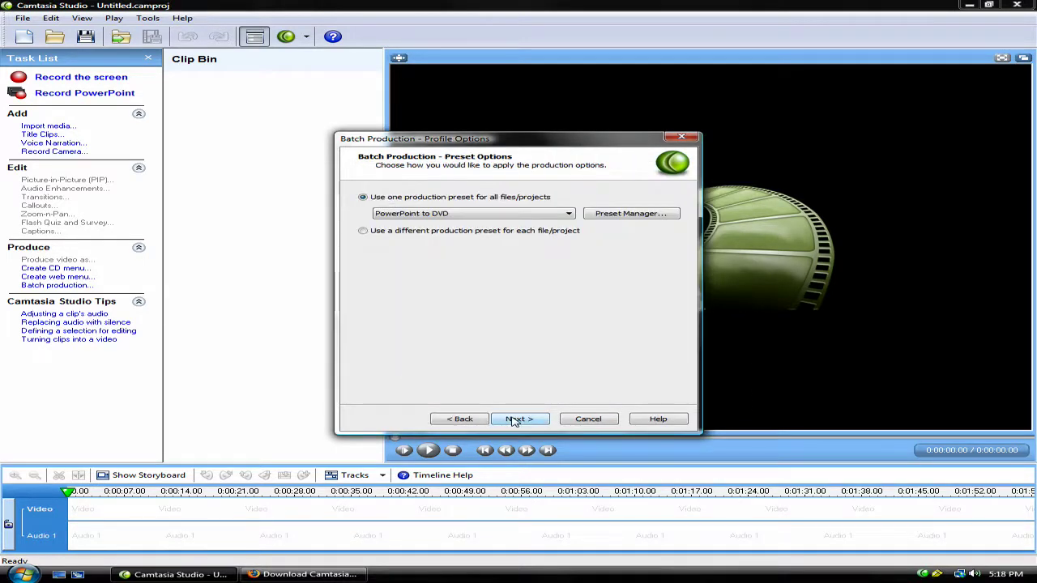
left_click(609, 218)
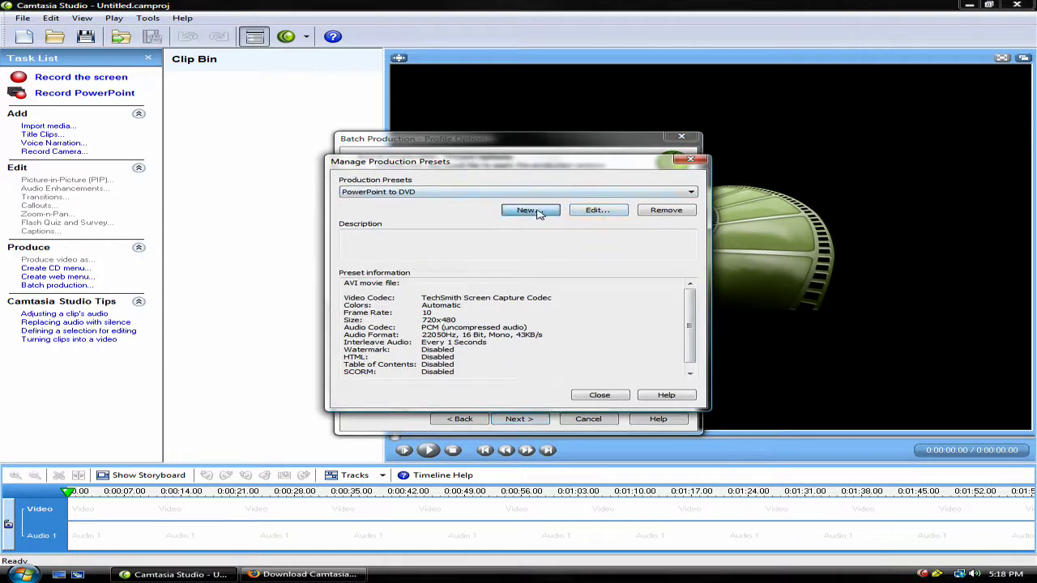
left_click(531, 210)
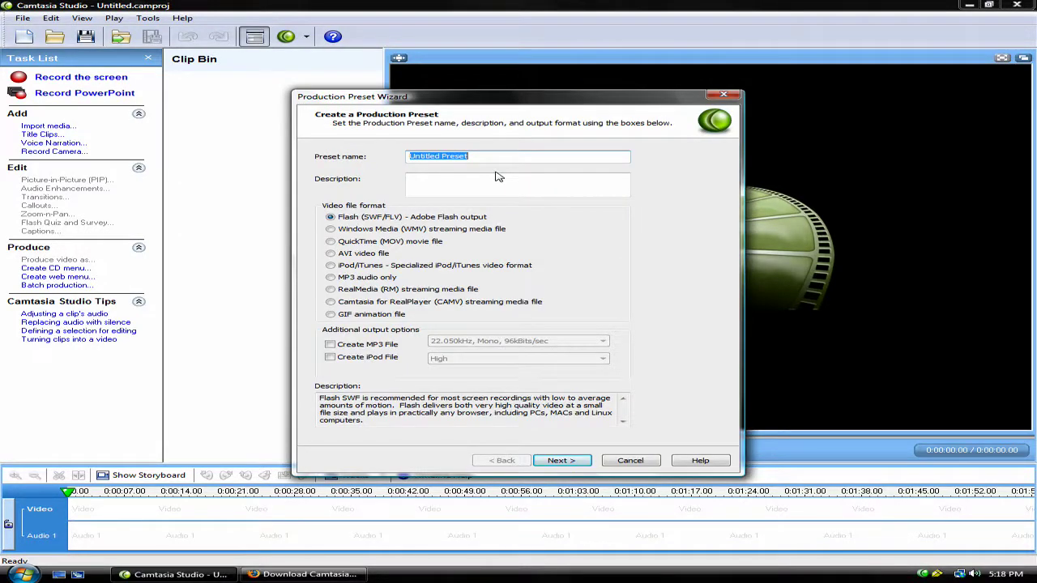
type("Youtube HD")
left_click(375, 244)
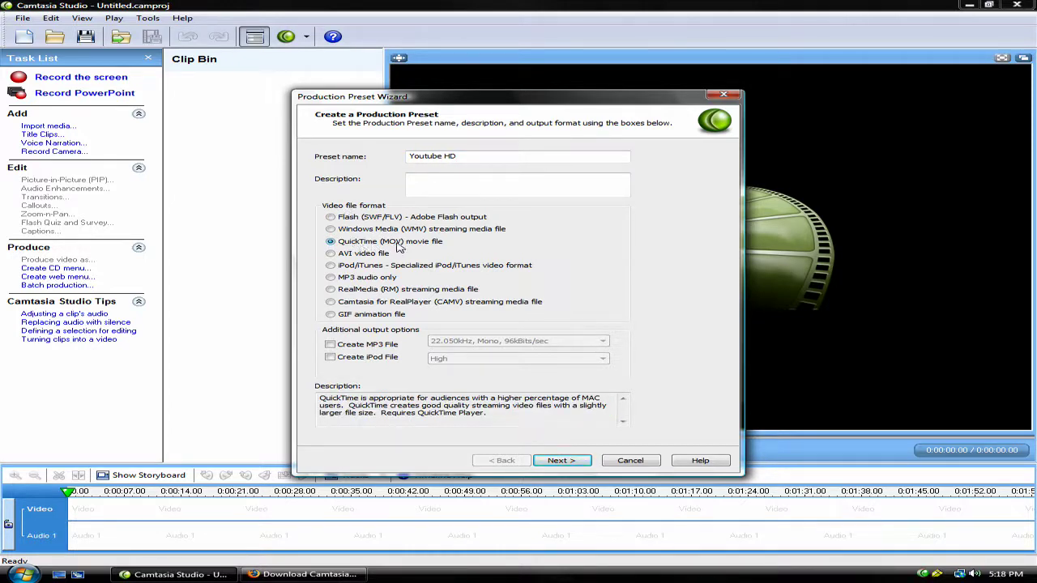
left_click(560, 461)
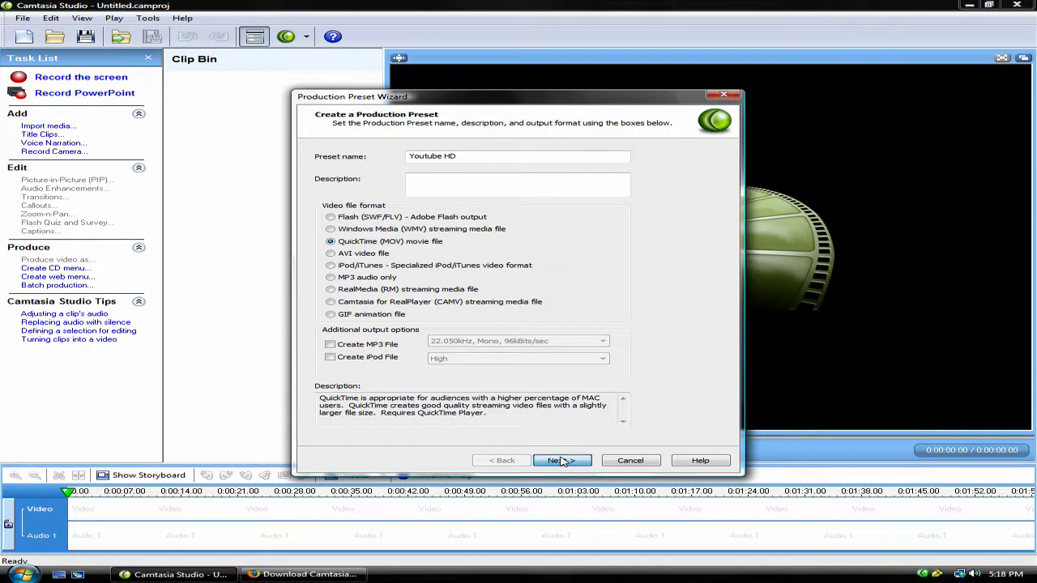
left_click(561, 461)
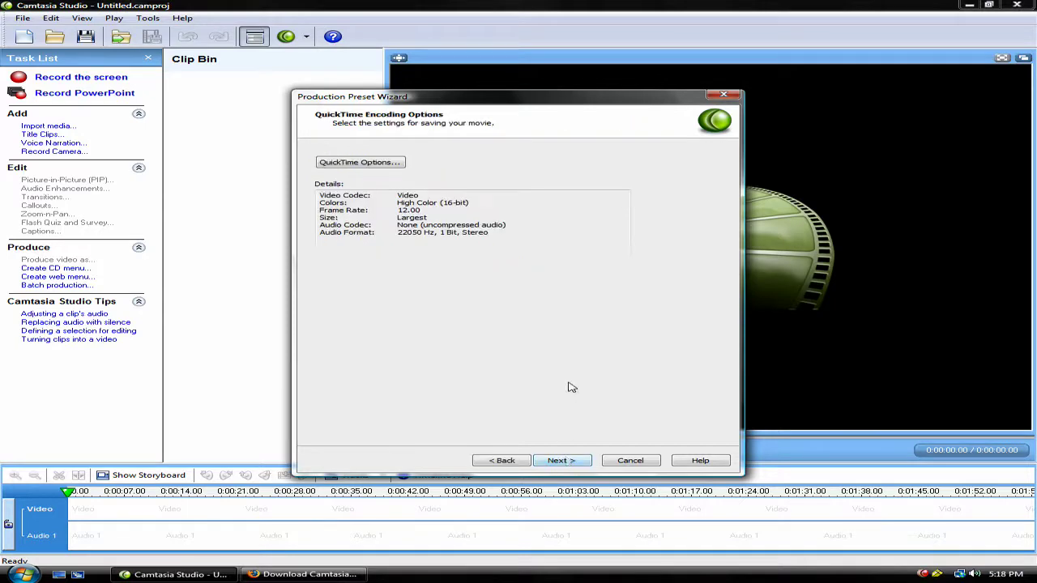
Step: Set QuickTime video to H.264, 30 fps, automatic key frames, Best quality, single-pass encoding
left_click(376, 164)
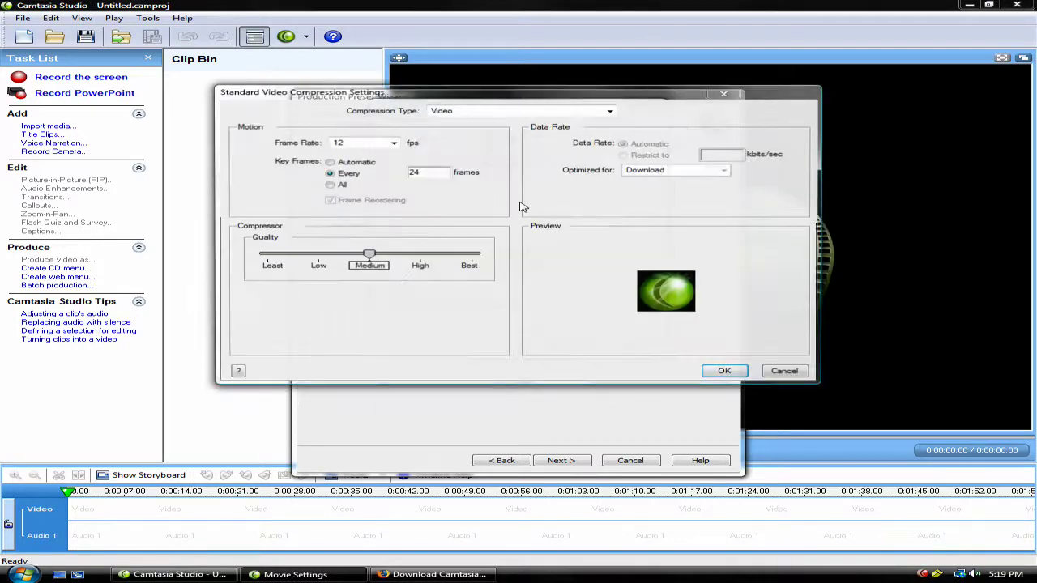
left_click(474, 113)
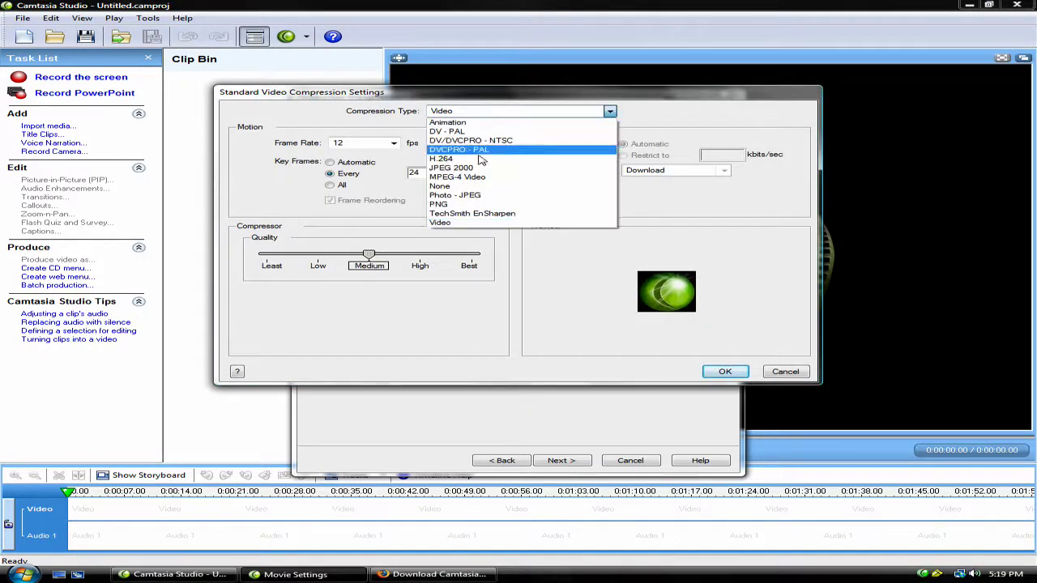
left_click(478, 159)
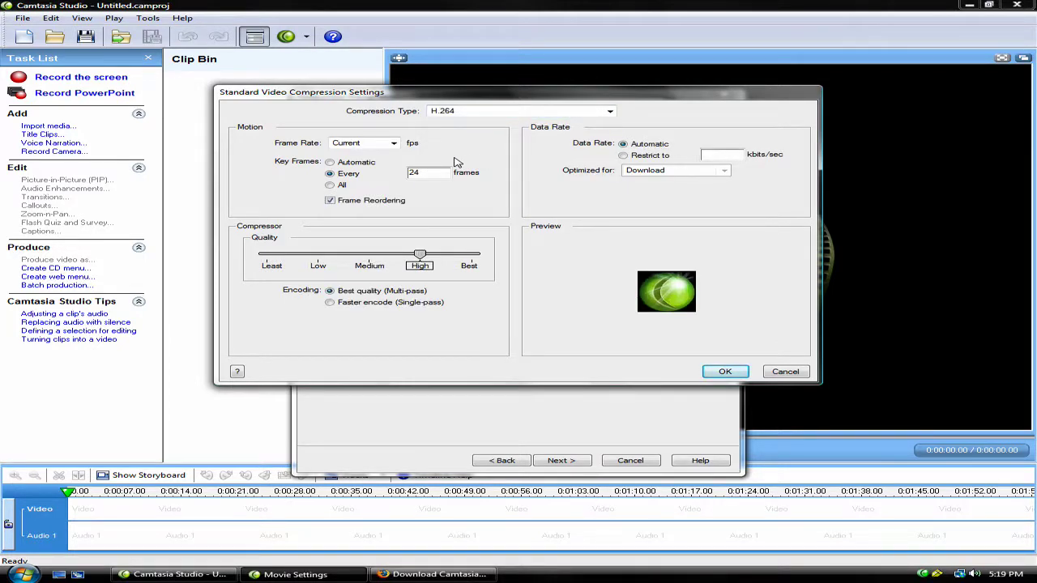
left_click(363, 144)
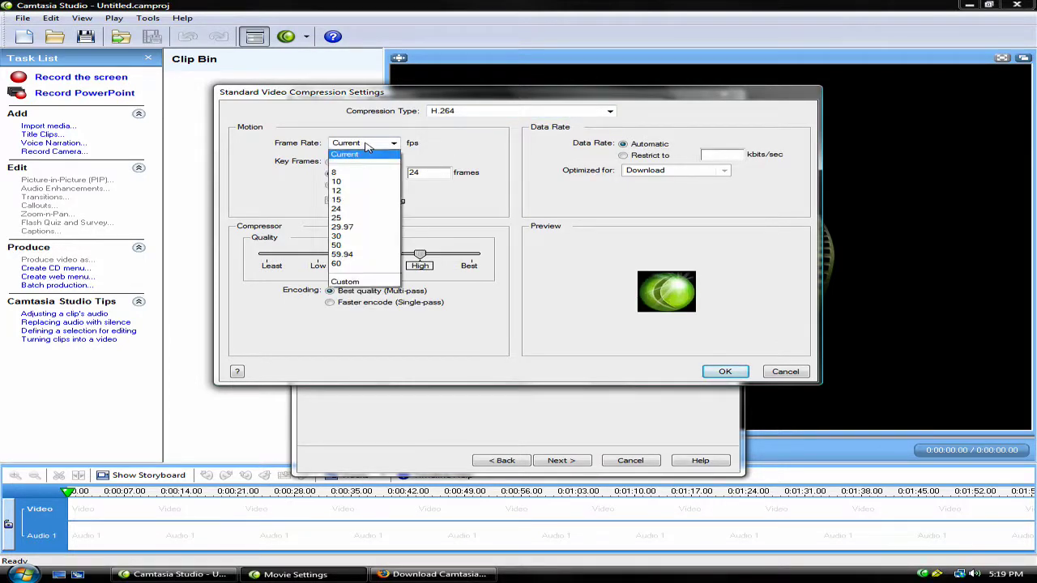
left_click(363, 236)
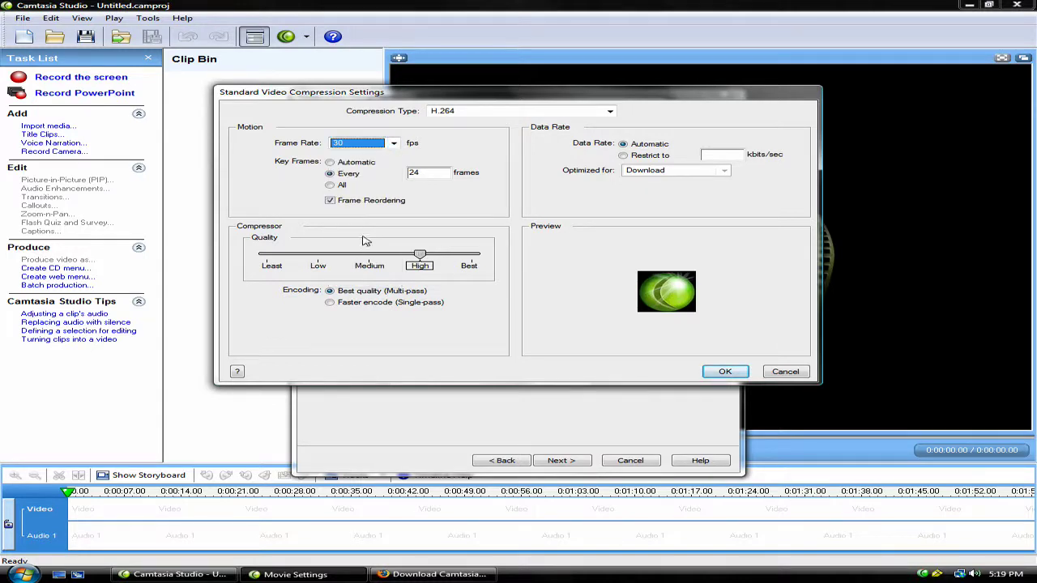
left_click(357, 164)
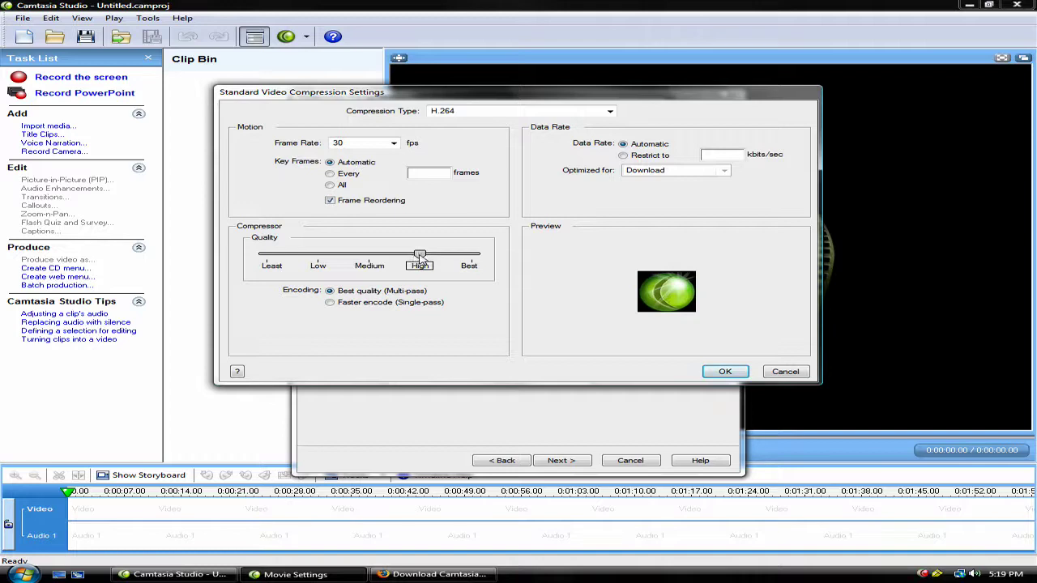
left_click_drag(417, 256, 480, 257)
left_click(337, 303)
Step: Accept the compression settings, set the export size to 1280 x 720 HD, then open Sound Settings
left_click(721, 375)
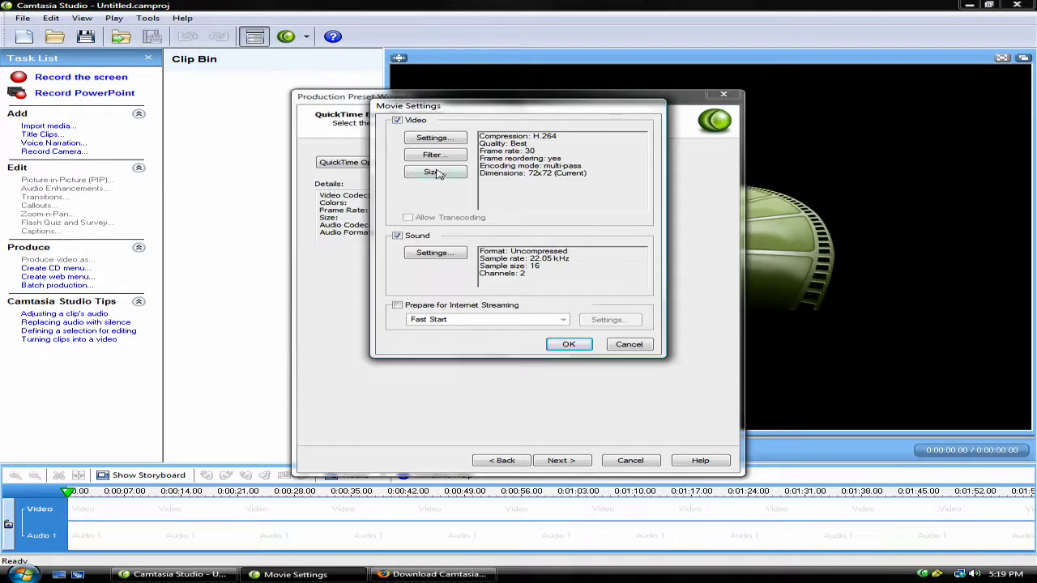
left_click(438, 173)
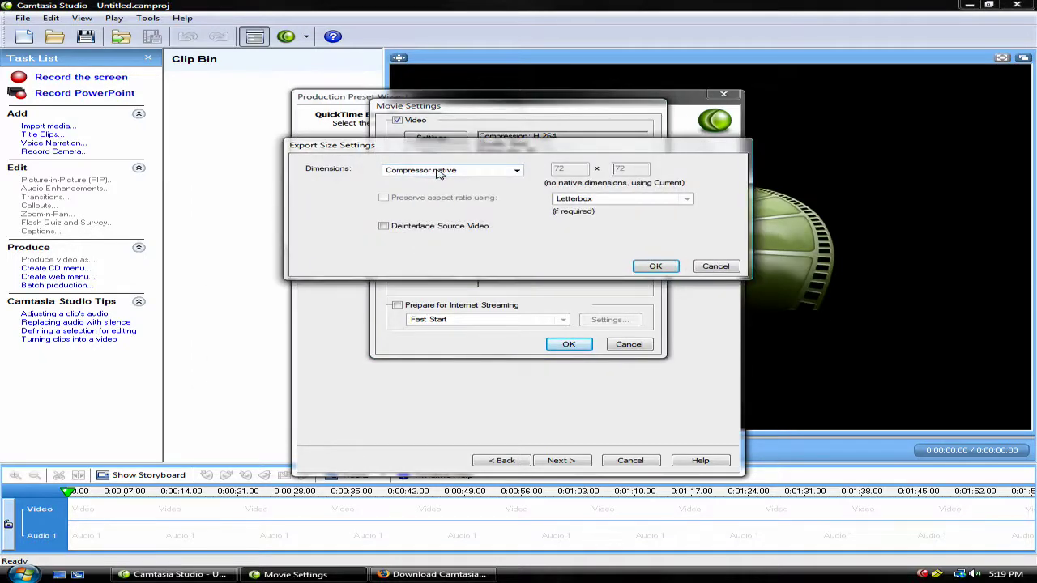
left_click(438, 173)
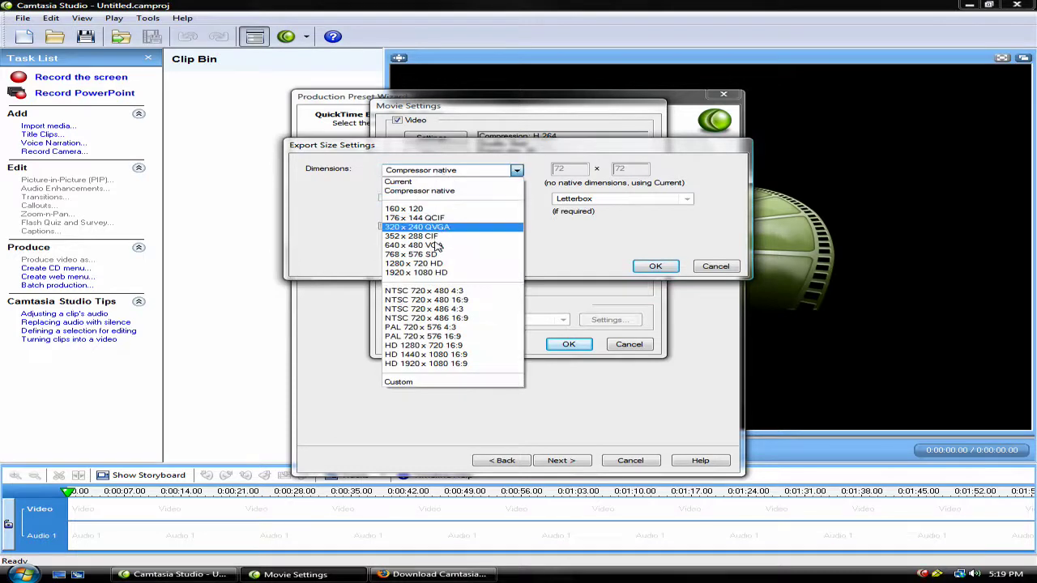
left_click(437, 265)
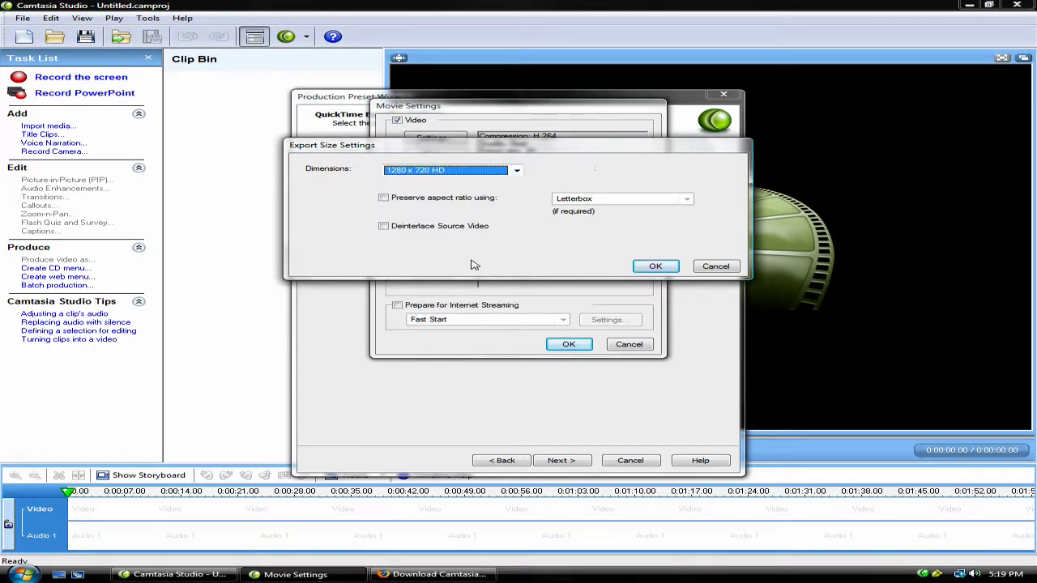
left_click(647, 267)
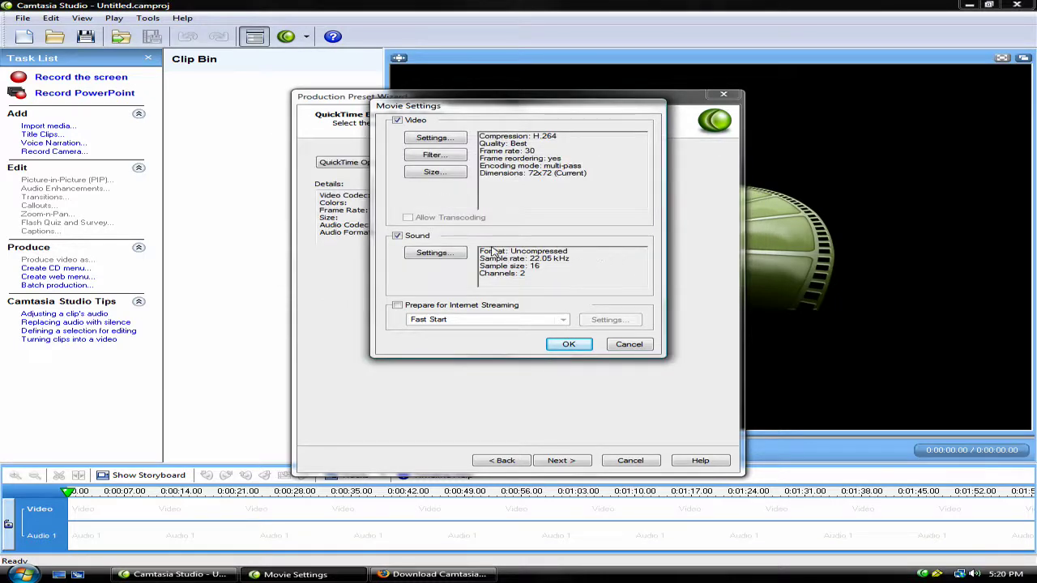
left_click(435, 253)
Step: Choose MPEG-4 Audio as the sound compressor at a 44.100 kHz sample rate
left_click(541, 177)
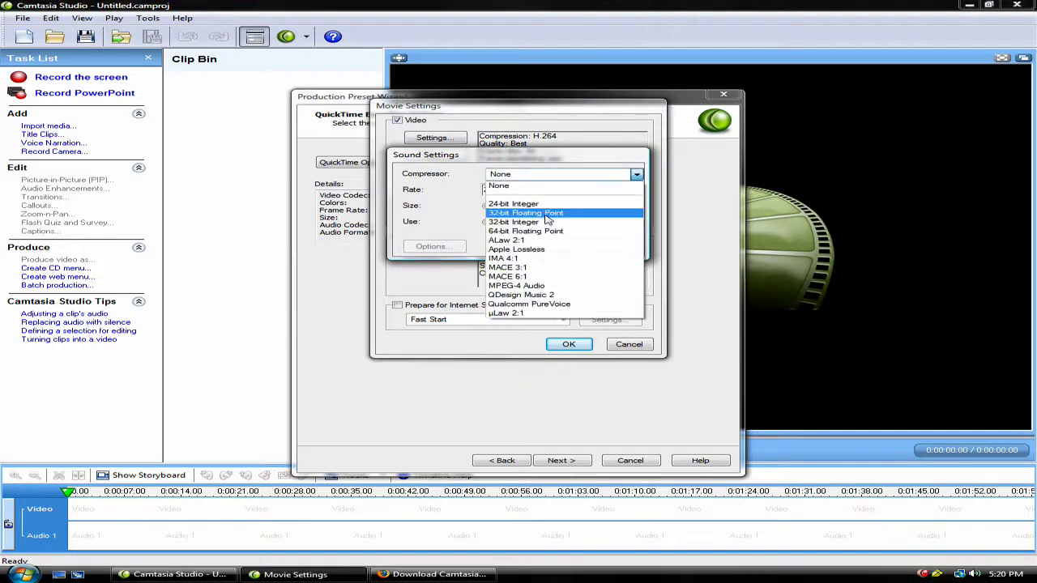
left_click(551, 288)
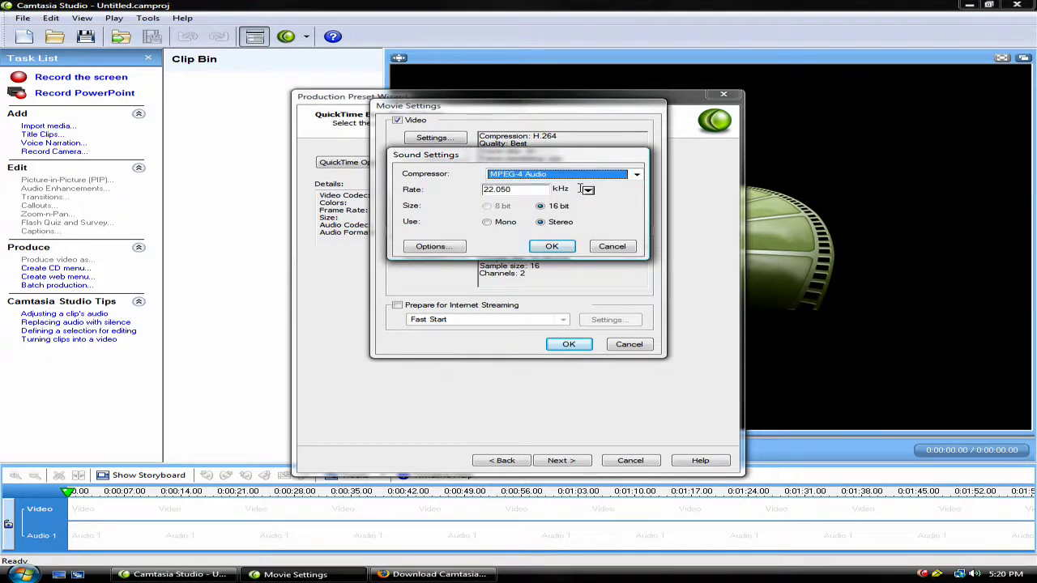
left_click(589, 191)
left_click(636, 269)
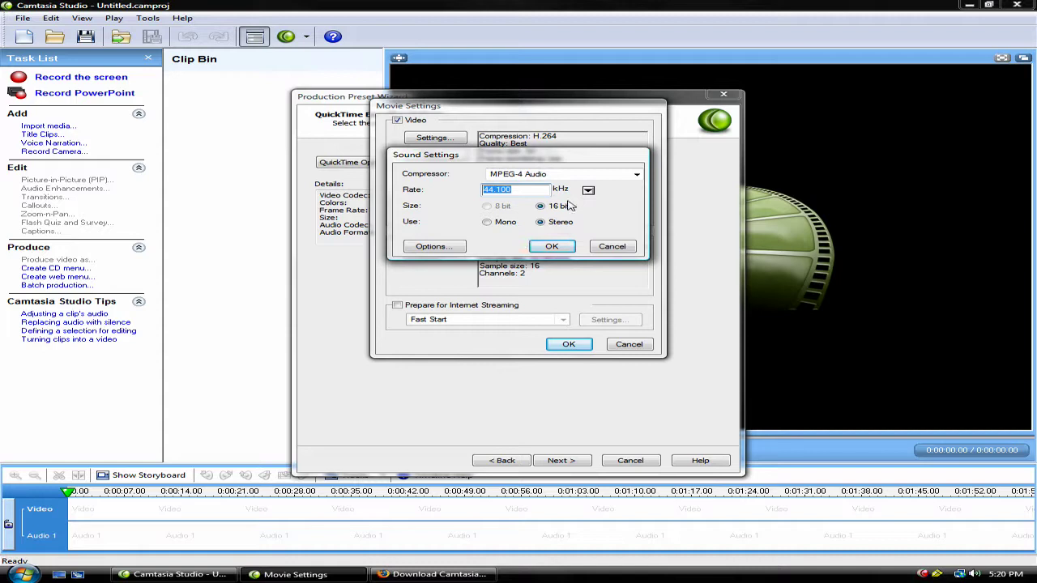
Step: Set the AAC encoder to 44.100 kHz output and Best quality, and confirm the sound settings
left_click(450, 251)
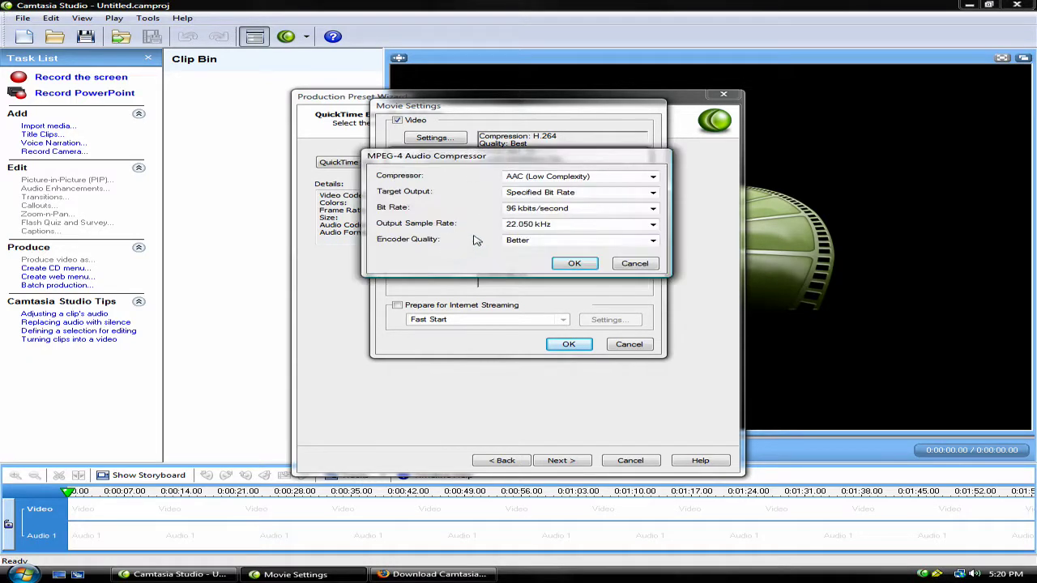
left_click(541, 227)
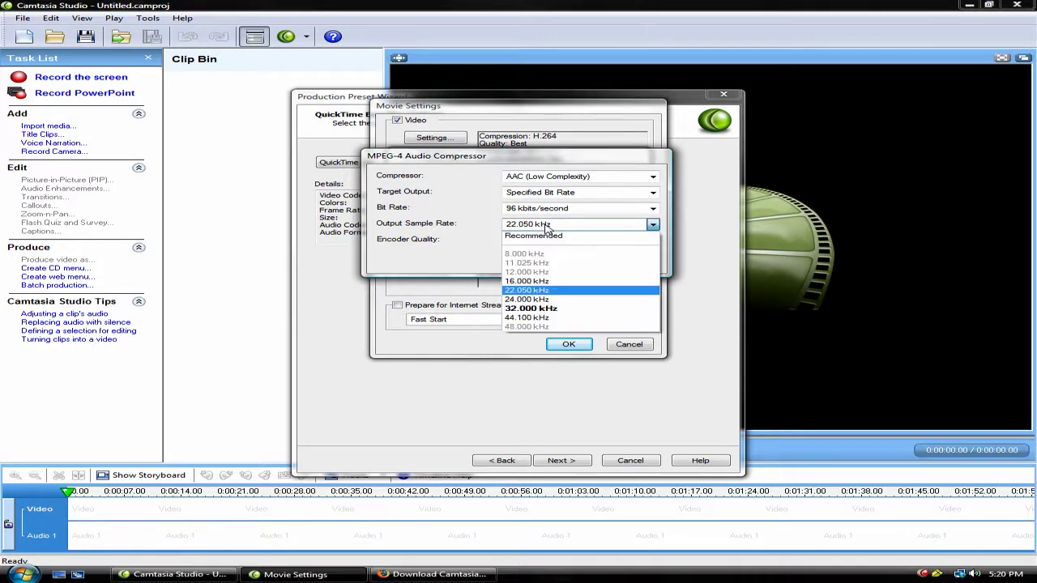
left_click(553, 320)
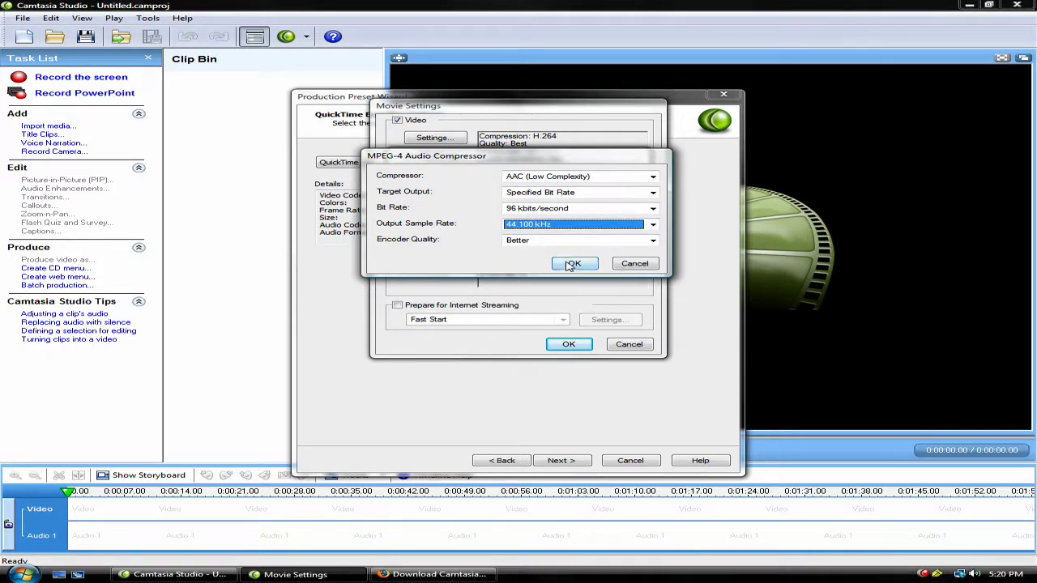
key("Tab")
key("alt+Down")
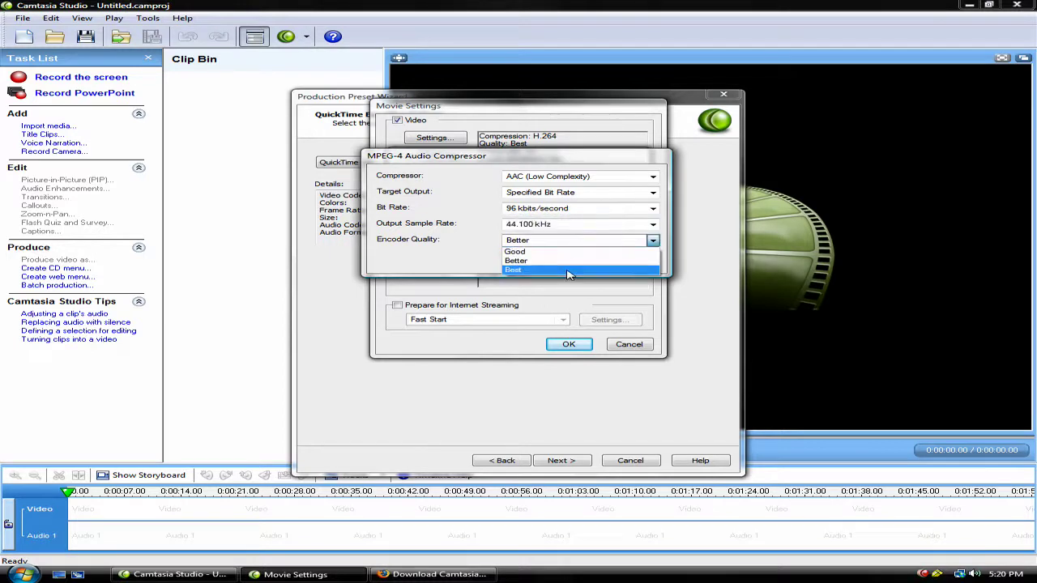
key("Down")
key("Return")
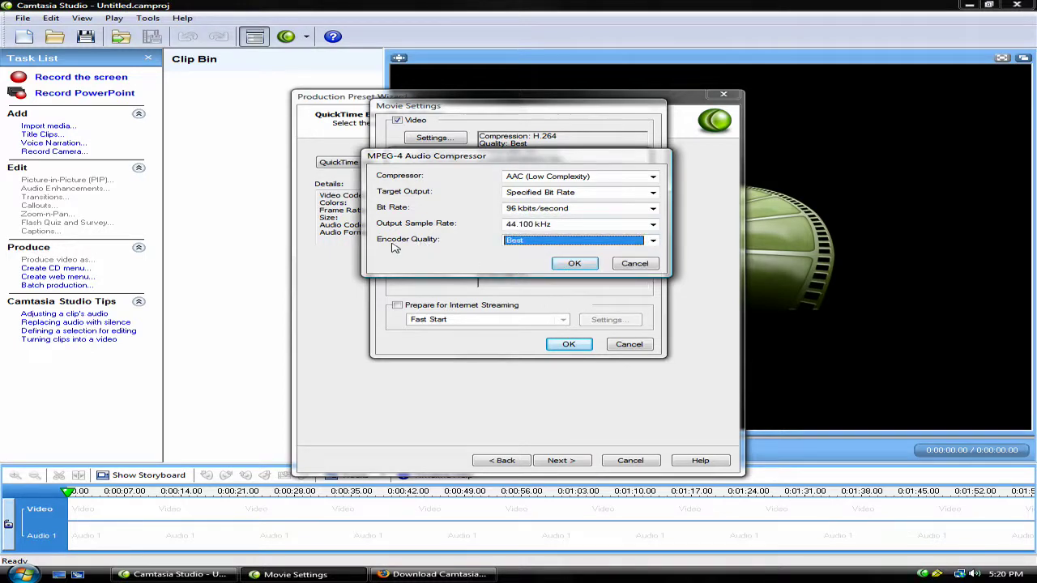
left_click(575, 266)
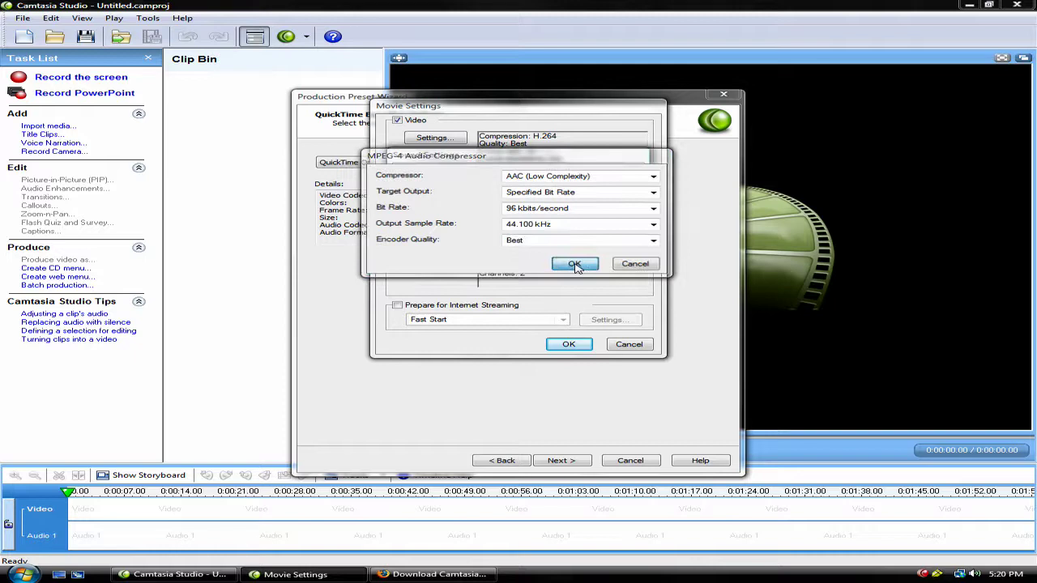
left_click(554, 251)
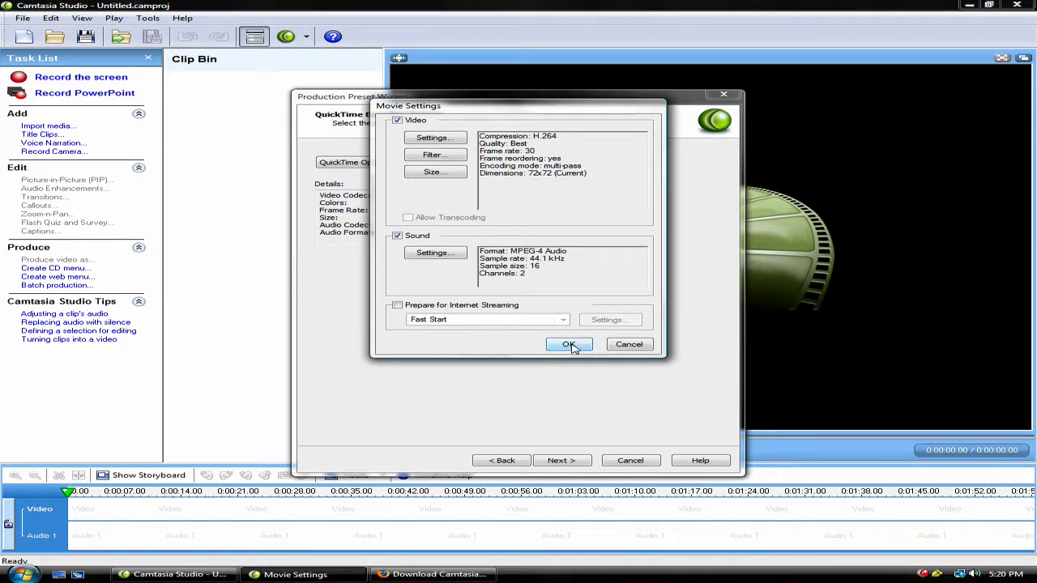
Step: Confirm the Movie Settings to return to the wizard's QuickTime Encoding Options page
left_click(572, 346)
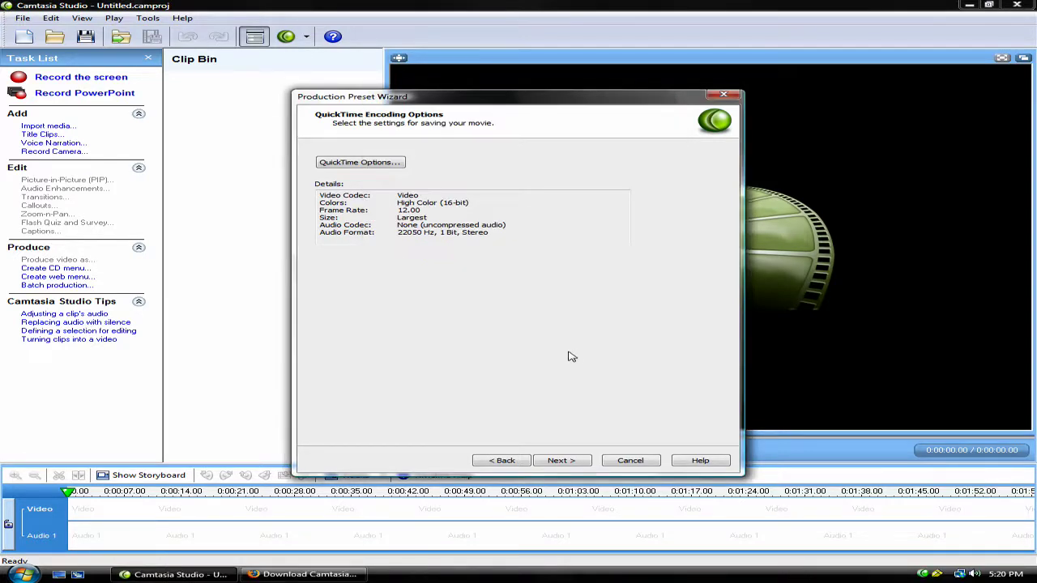
Step: Switch the preset to a custom video size and try several dimensions, including 1440 x 1080
left_click(565, 461)
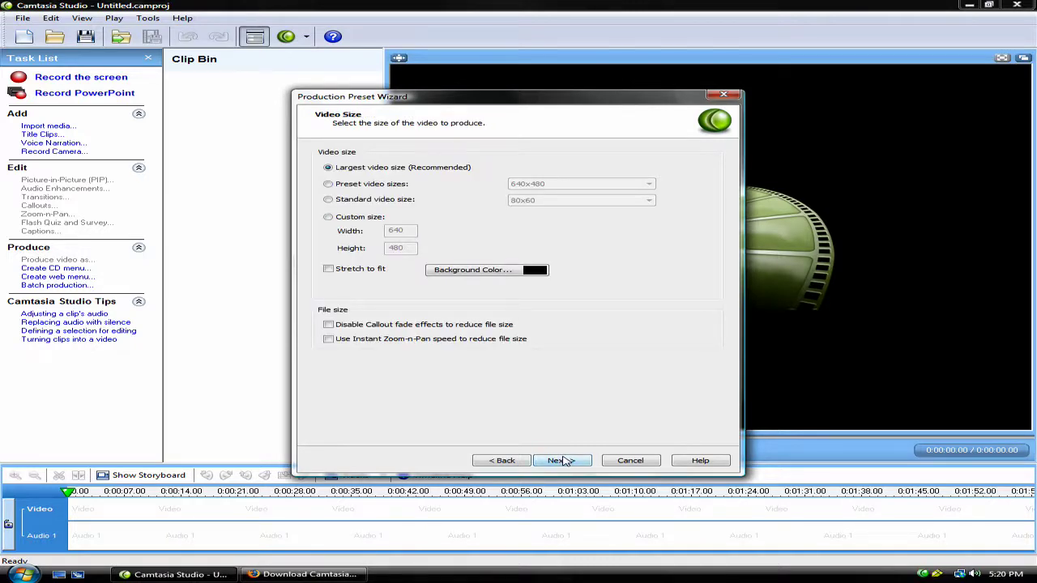
left_click(344, 217)
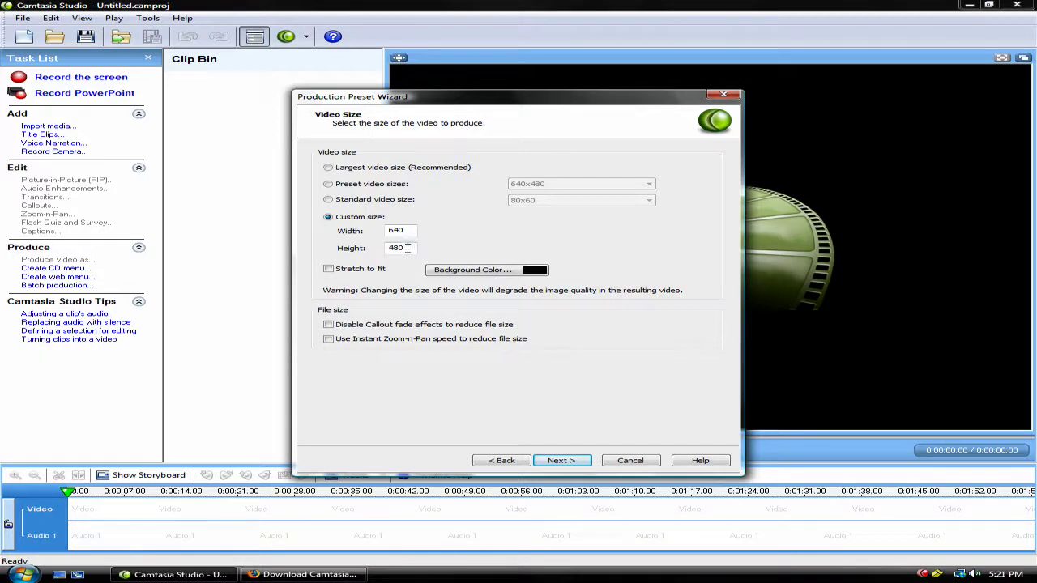
double_click(407, 231)
type("12")
key("Tab")
type("720")
left_click_drag(412, 231, 385, 235)
type("1440")
left_click_drag(415, 248, 334, 255)
type("1080")
Step: Settle the custom size on width 1280 and height 1024 and move to Video Options
left_click_drag(410, 231, 298, 233)
type("1280")
key("Tab")
type("102")
left_click(567, 461)
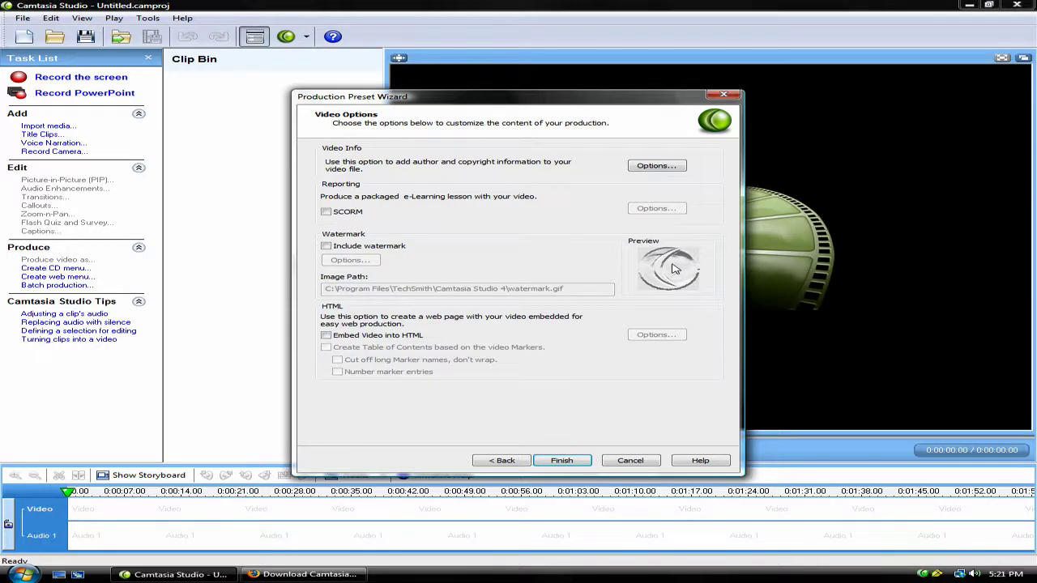
Step: Finish the Youtube HD preset, close the preset manager, and apply it to all batch files
left_click(563, 460)
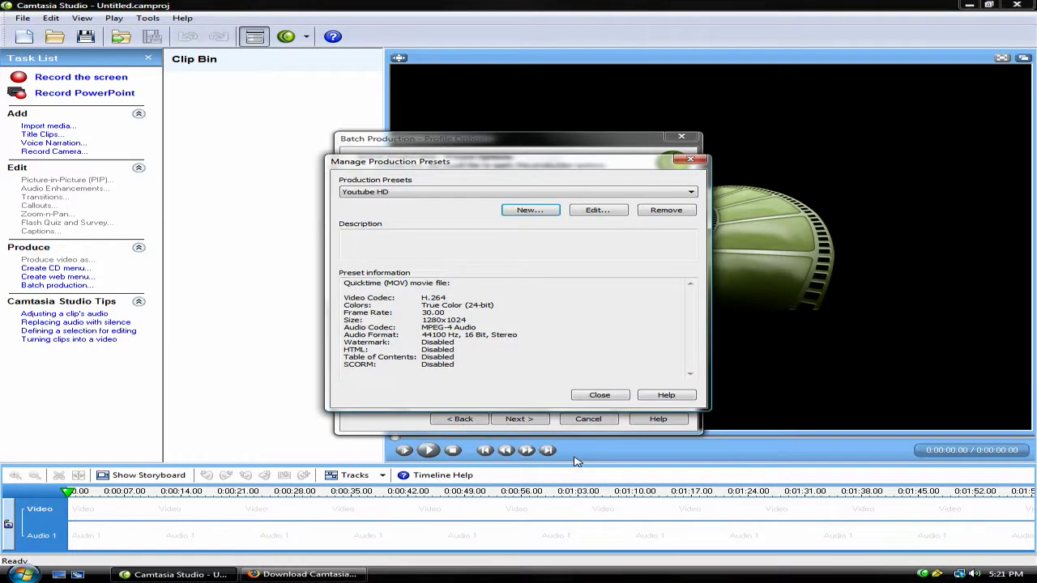
left_click(601, 395)
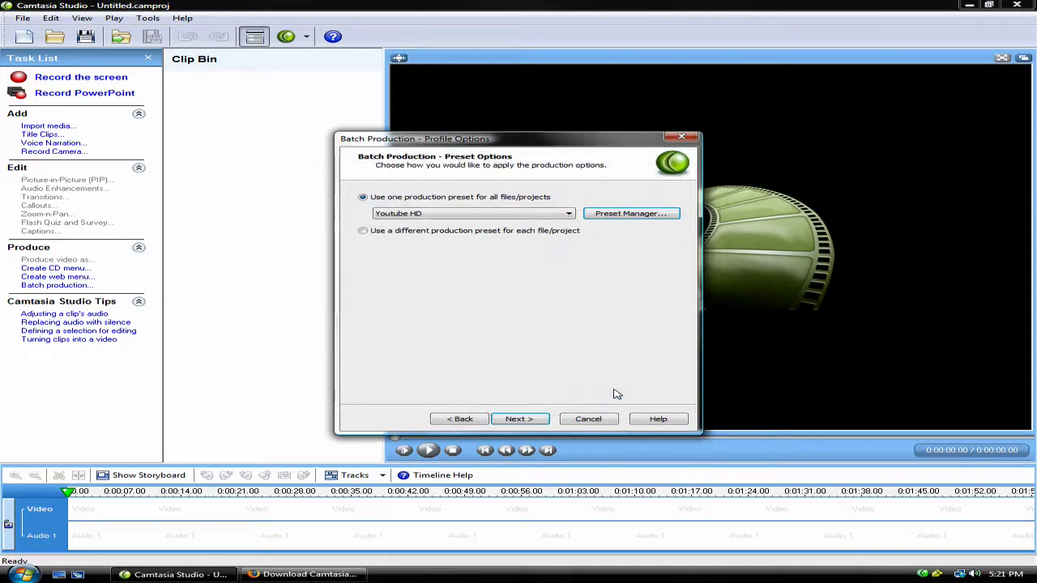
left_click(520, 419)
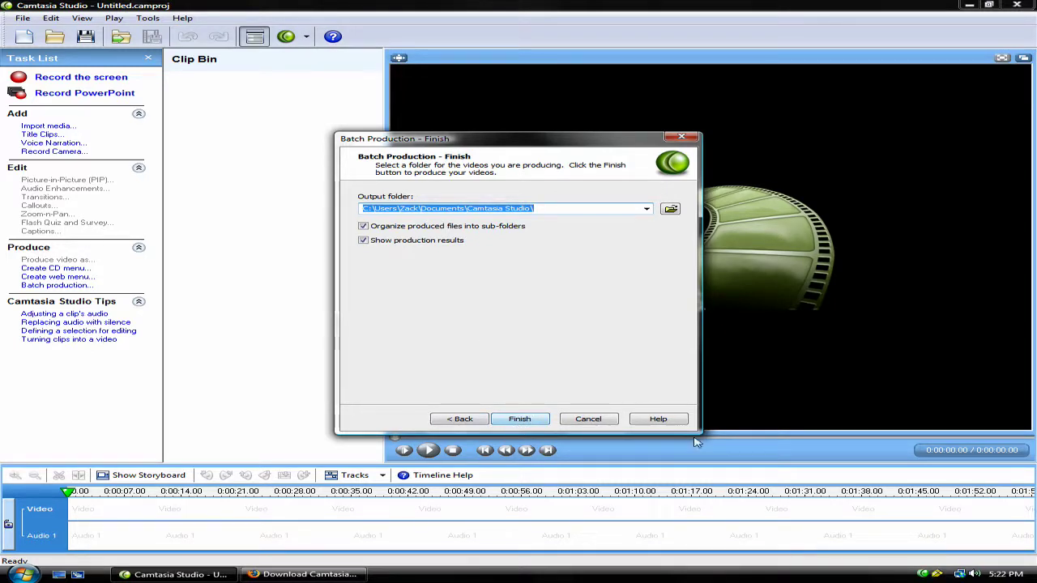
Step: In Firefox, go from the YouTube bookmark to the Video File Upload page (2 GB, 10-minute limits)
left_click(348, 576)
left_click(761, 51)
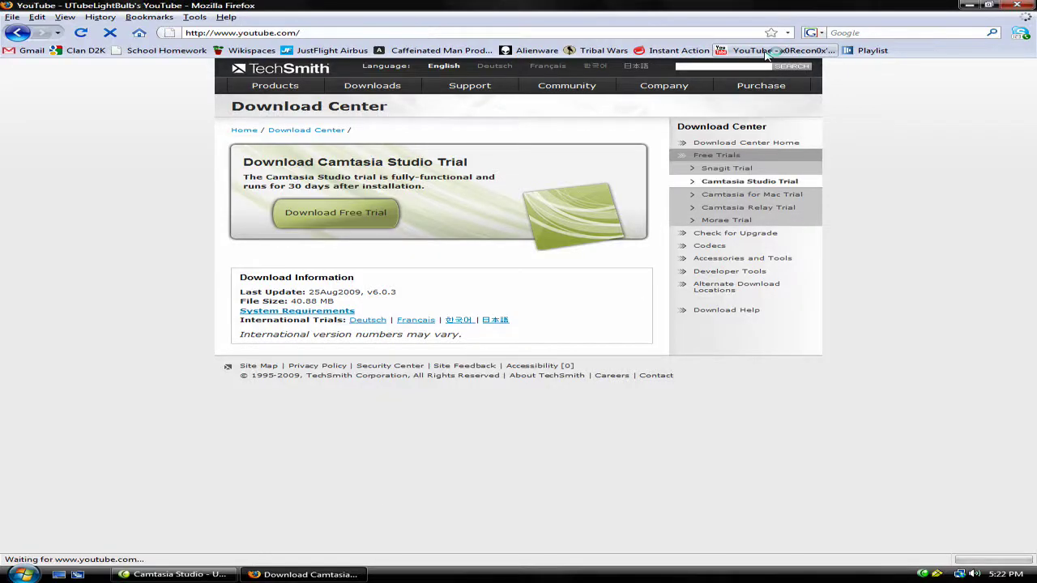
left_click(810, 76)
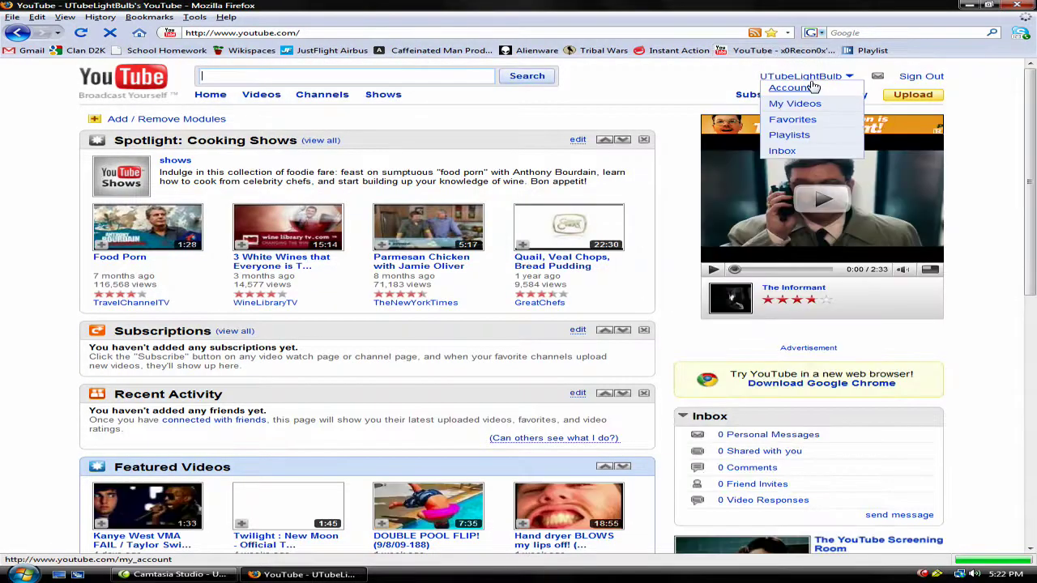
left_click(924, 96)
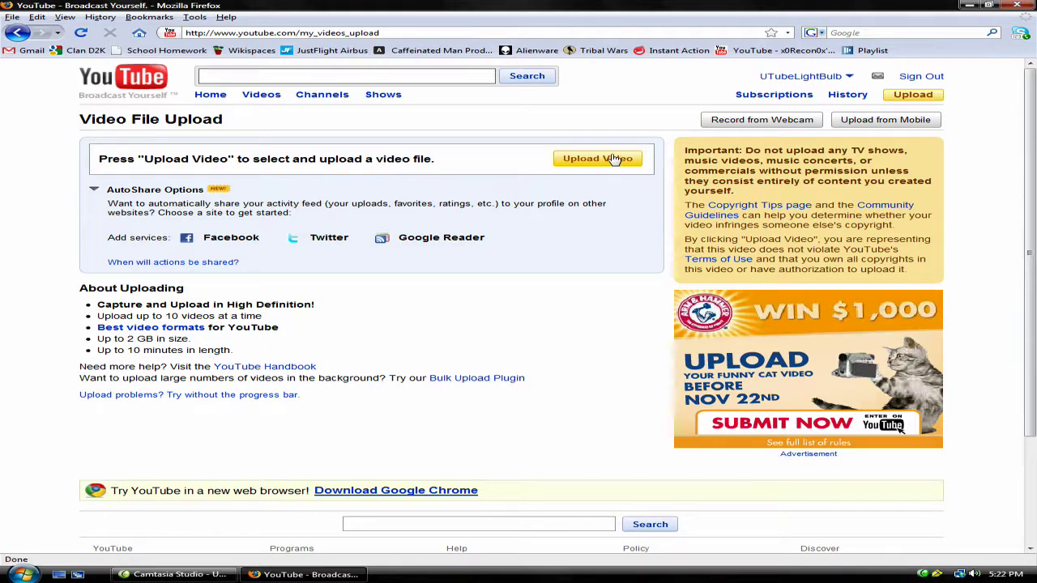
left_click_drag(613, 159, 600, 166)
left_click(587, 167)
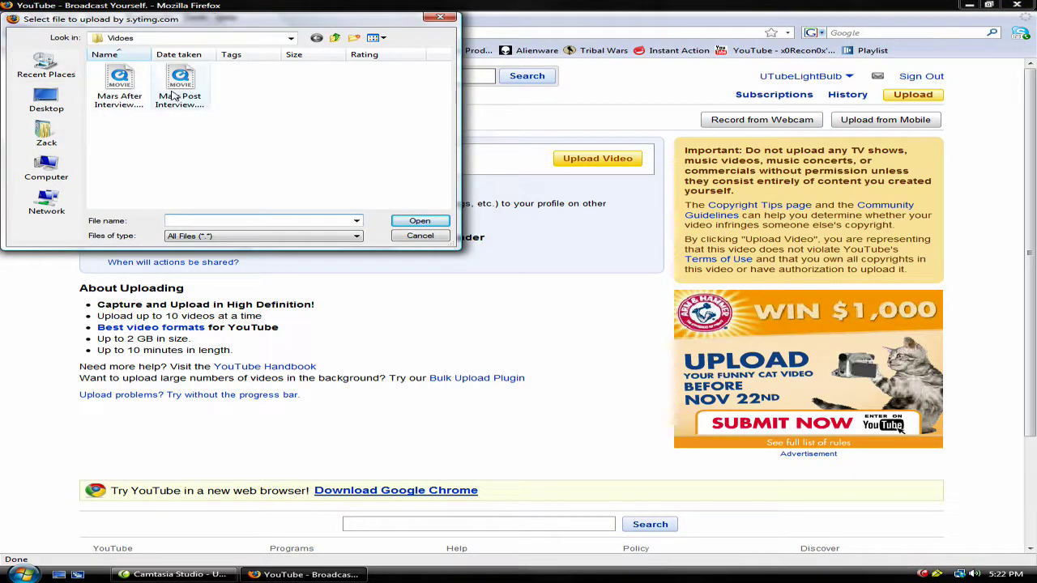
left_click(46, 134)
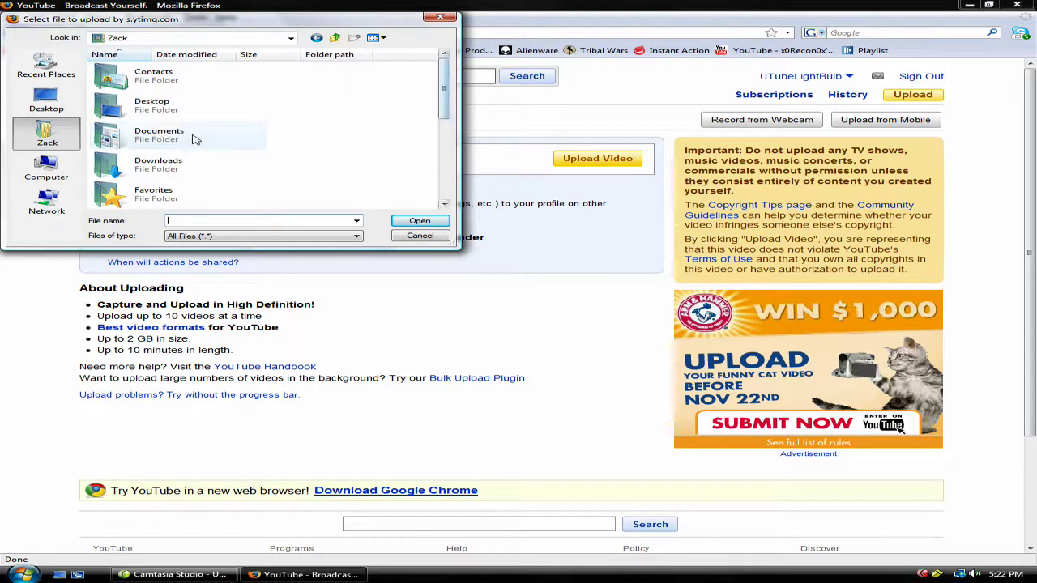
double_click(164, 134)
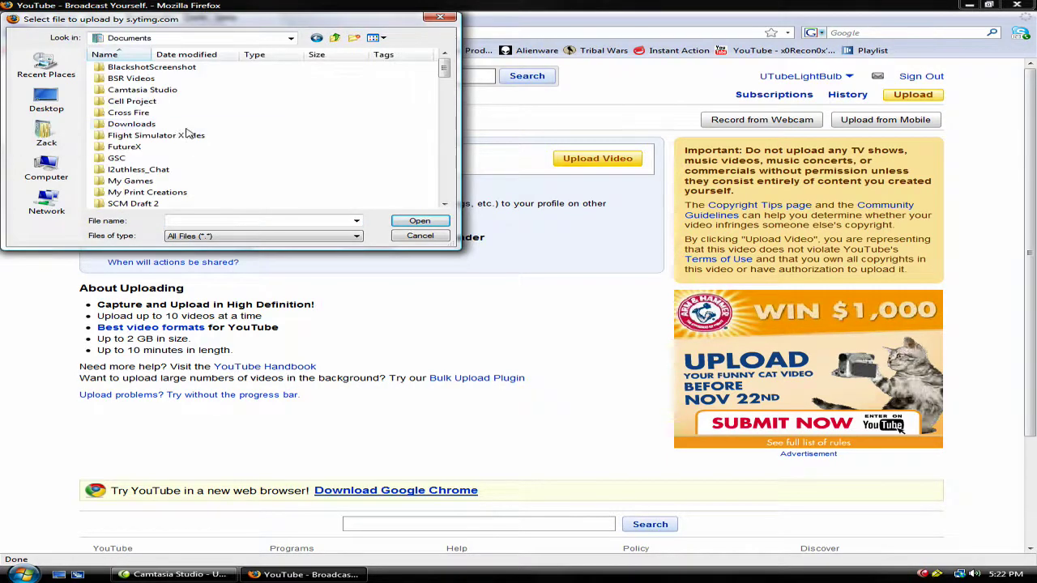
double_click(166, 90)
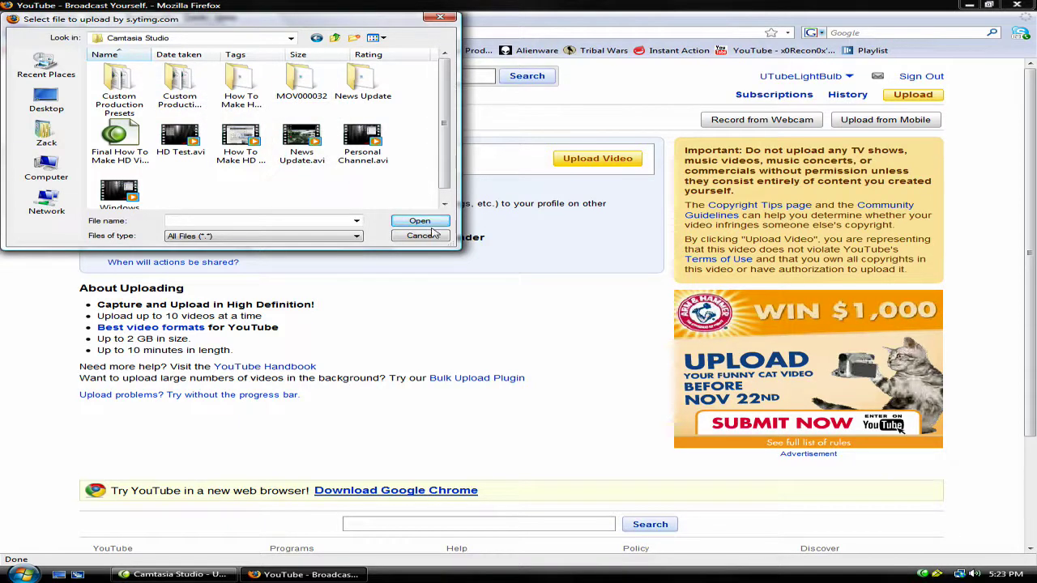
double_click(324, 91)
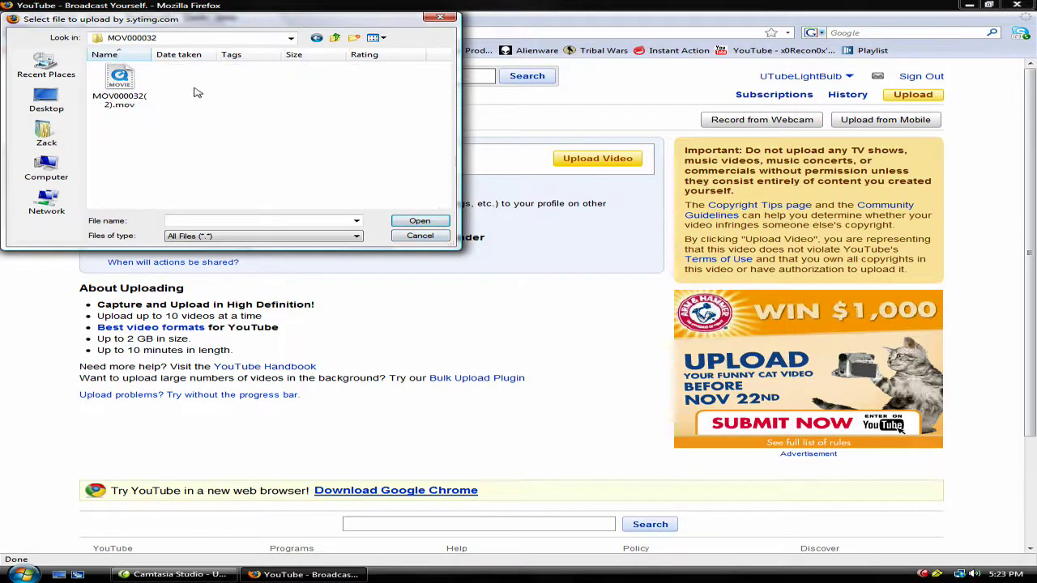
left_click(119, 85)
left_click(421, 236)
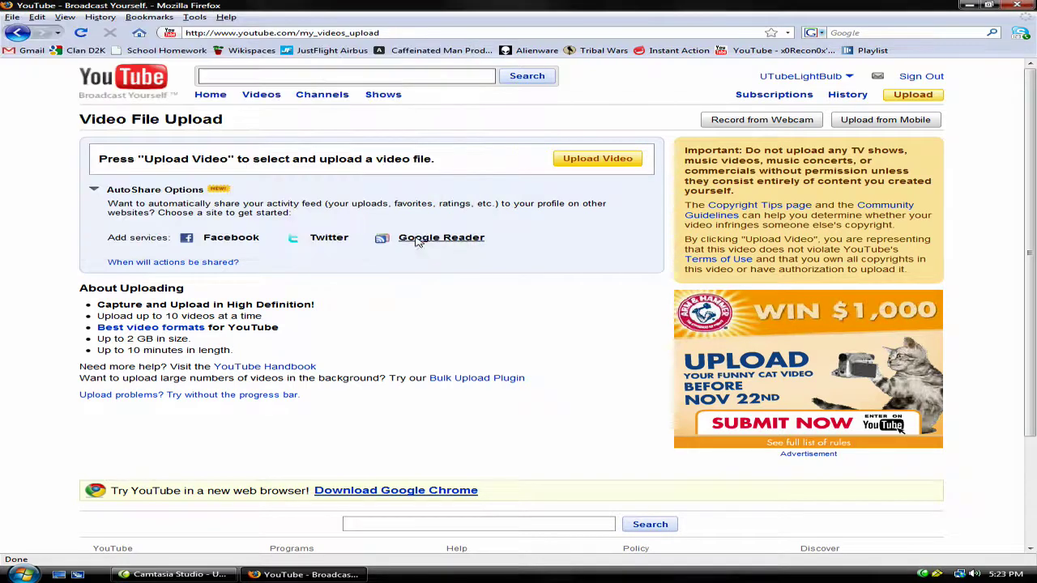